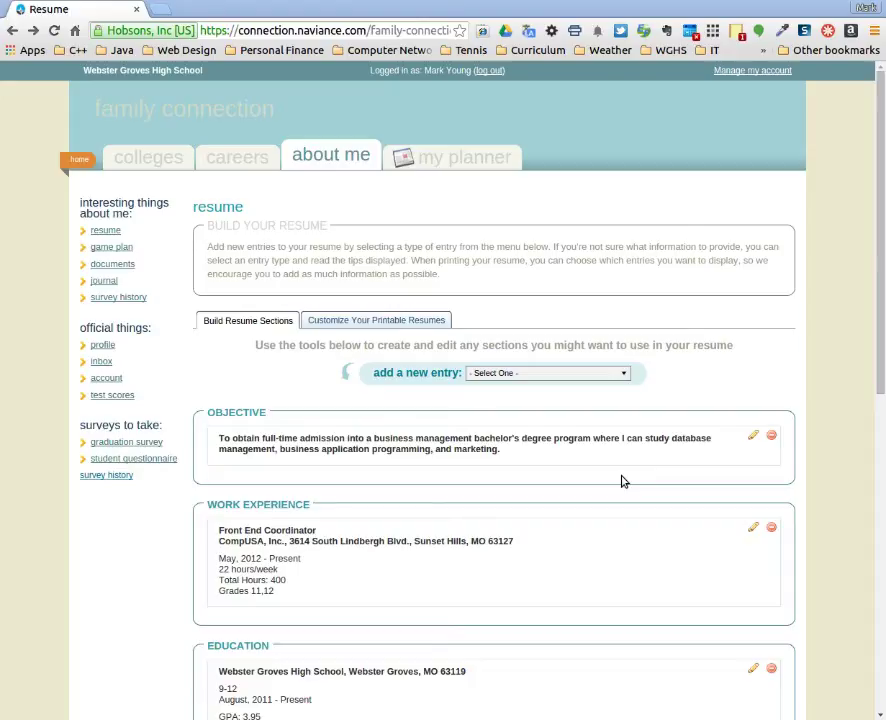
- Review the resume's objective, work experience, education, references and additional information, including the job title given for each reference
{"action": "scroll", "coordinate": [478, 430], "scroll_direction": "down", "scroll_amount": 3}
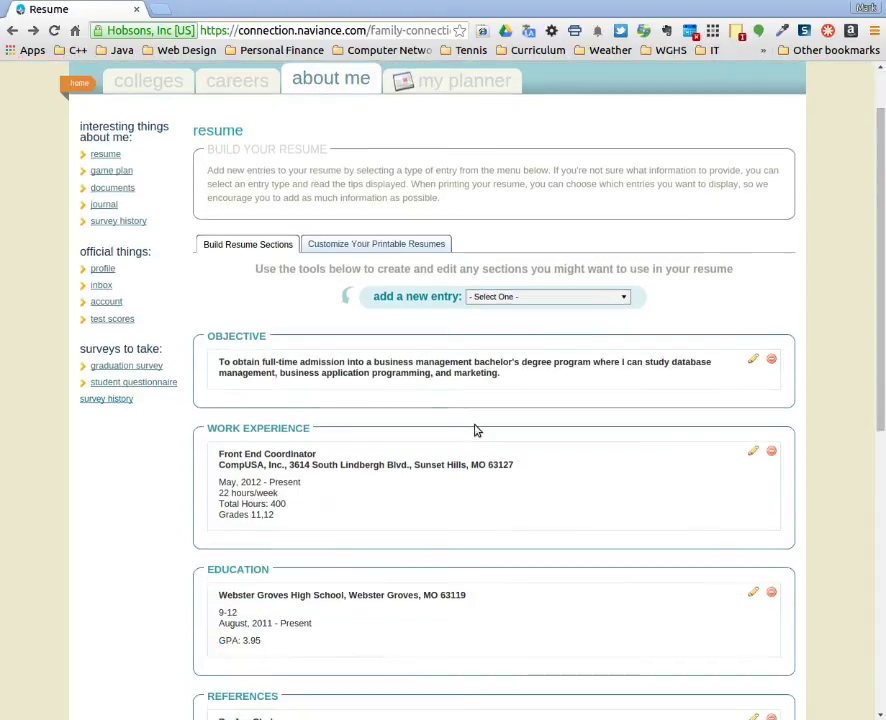
{"action": "scroll", "coordinate": [478, 430], "scroll_direction": "down", "scroll_amount": 2}
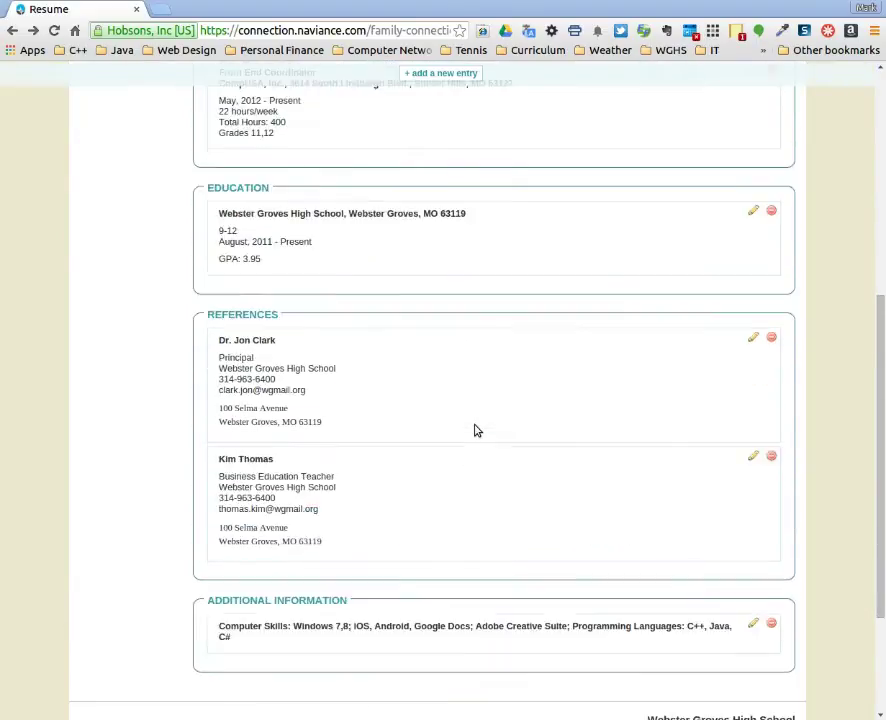
{"action": "scroll", "coordinate": [478, 430], "scroll_direction": "up", "scroll_amount": 3}
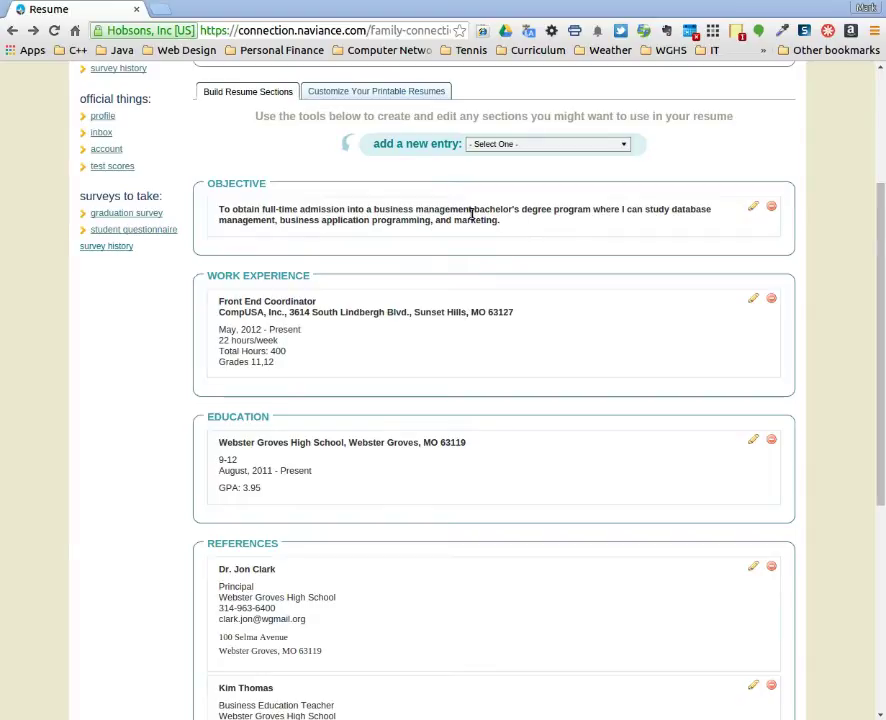
{"action": "scroll", "coordinate": [471, 213], "scroll_direction": "down", "scroll_amount": 1}
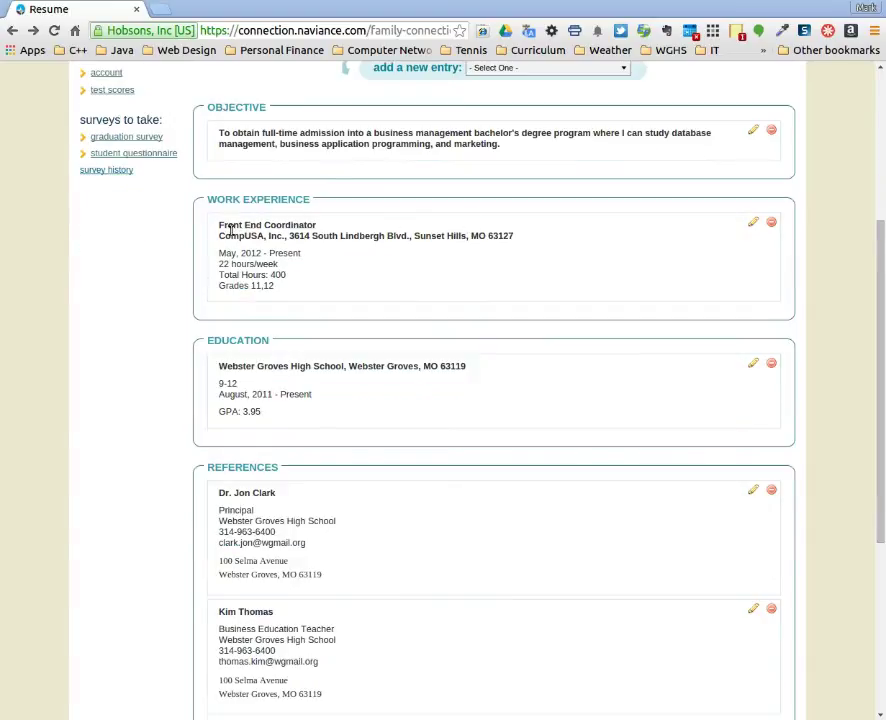
{"action": "scroll", "coordinate": [225, 286], "scroll_direction": "down", "scroll_amount": 1}
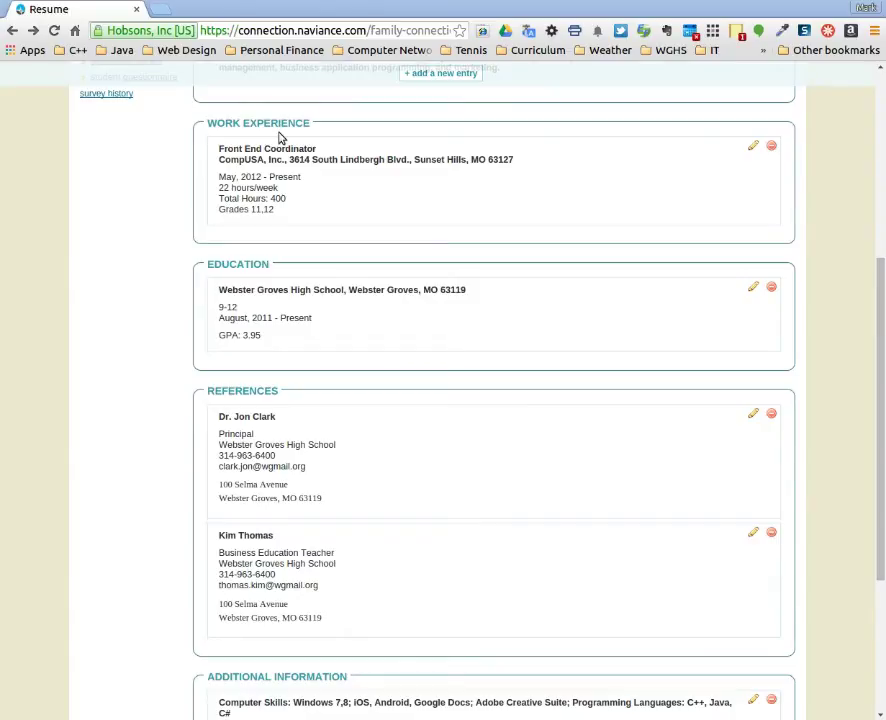
{"action": "scroll", "coordinate": [296, 186], "scroll_direction": "down", "scroll_amount": 2}
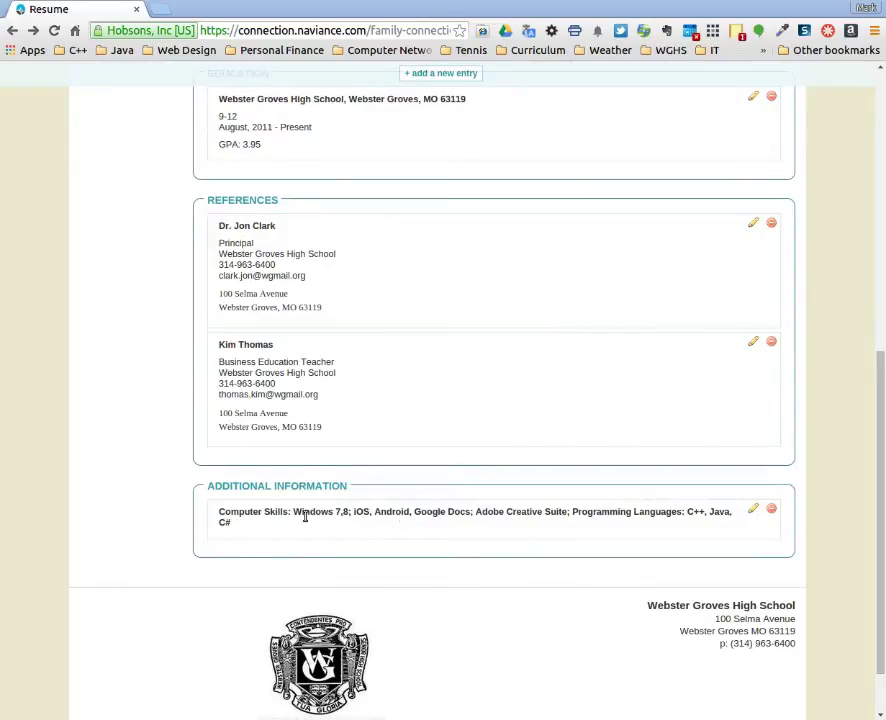
{"action": "scroll", "coordinate": [500, 435], "scroll_direction": "up", "scroll_amount": 2}
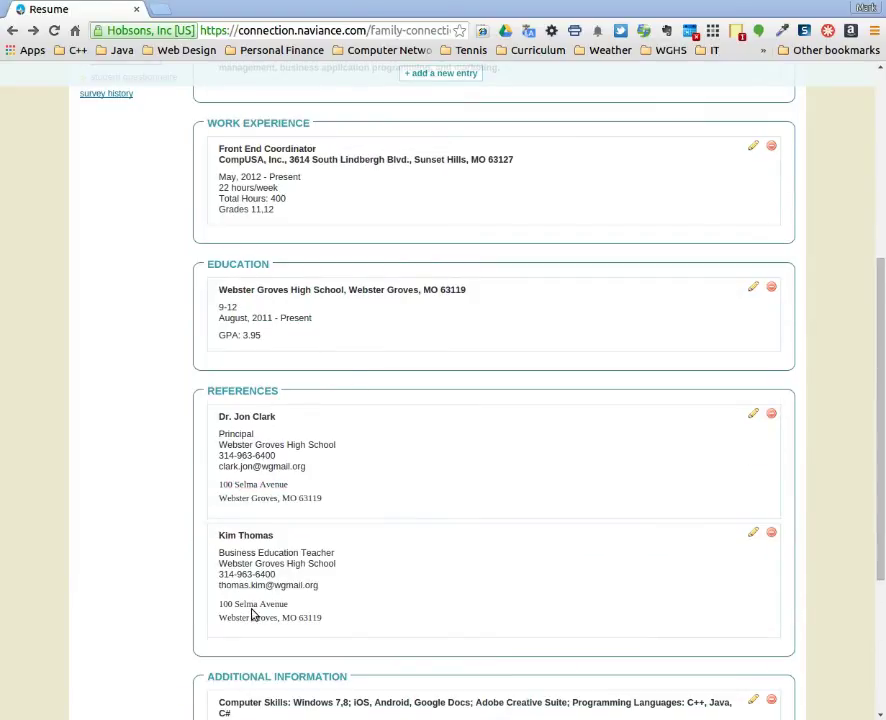
{"action": "scroll", "coordinate": [503, 505], "scroll_direction": "down", "scroll_amount": 1}
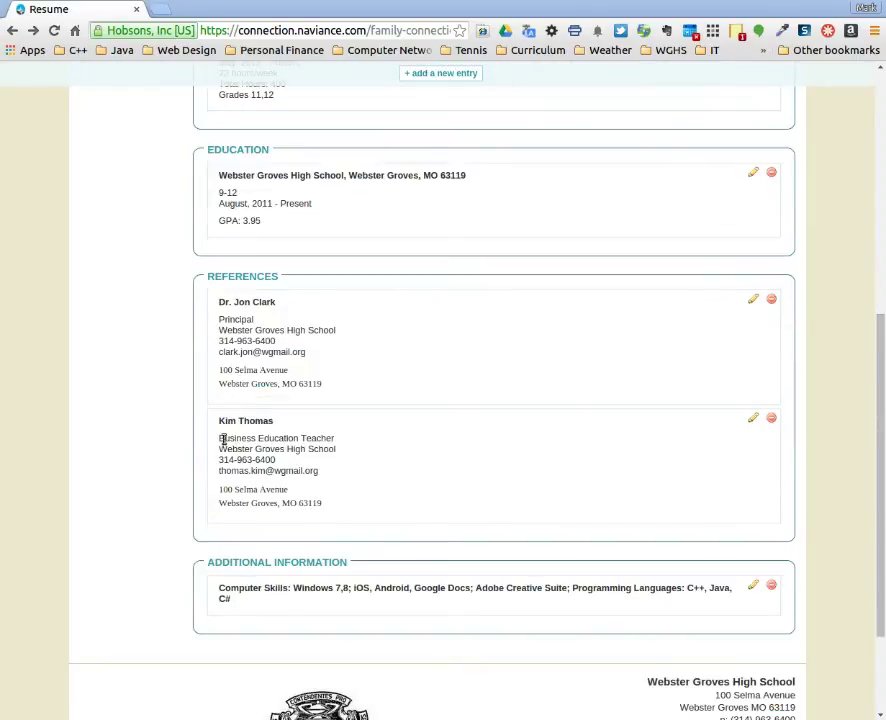
{"action": "scroll", "coordinate": [226, 445], "scroll_direction": "up", "scroll_amount": 1}
{"action": "scroll", "coordinate": [233, 422], "scroll_direction": "up", "scroll_amount": 1}
{"action": "scroll", "coordinate": [236, 402], "scroll_direction": "up", "scroll_amount": 1}
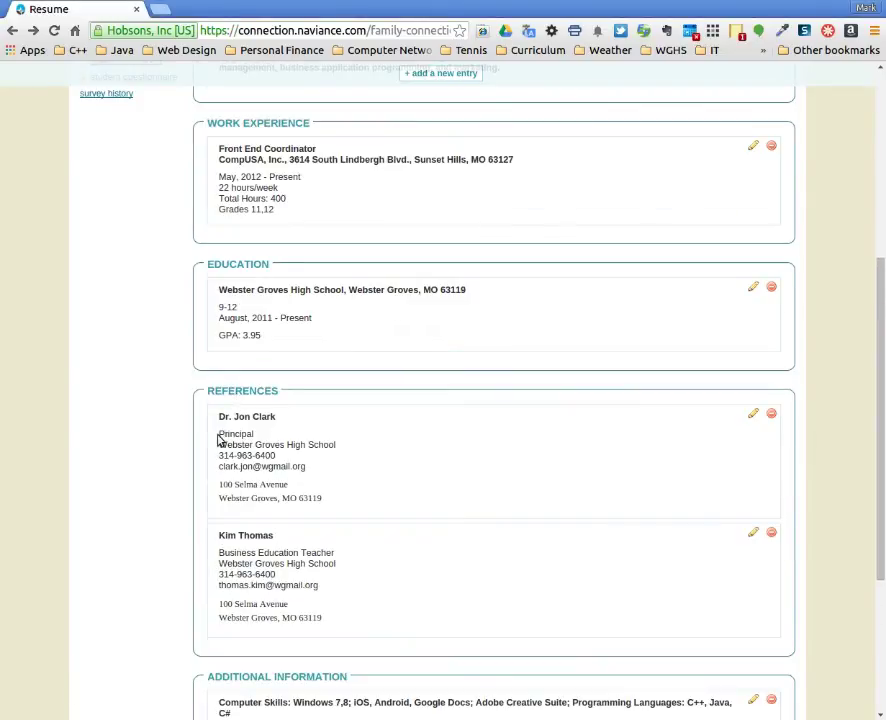
{"action": "left_click_drag", "start_coordinate": [222, 434], "coordinate": [259, 433]}
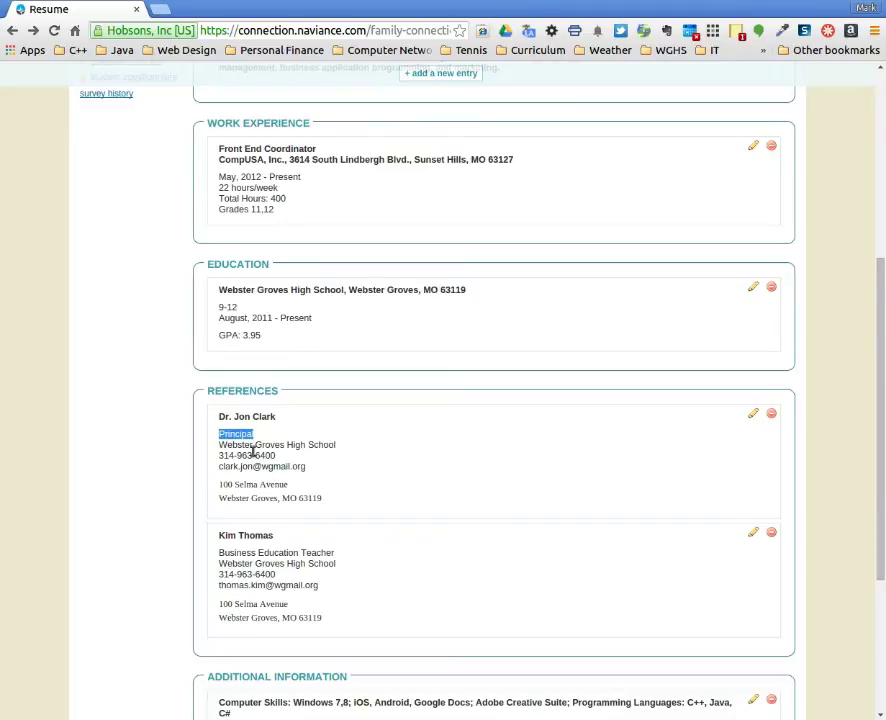
{"action": "left_click_drag", "start_coordinate": [219, 553], "coordinate": [346, 552]}
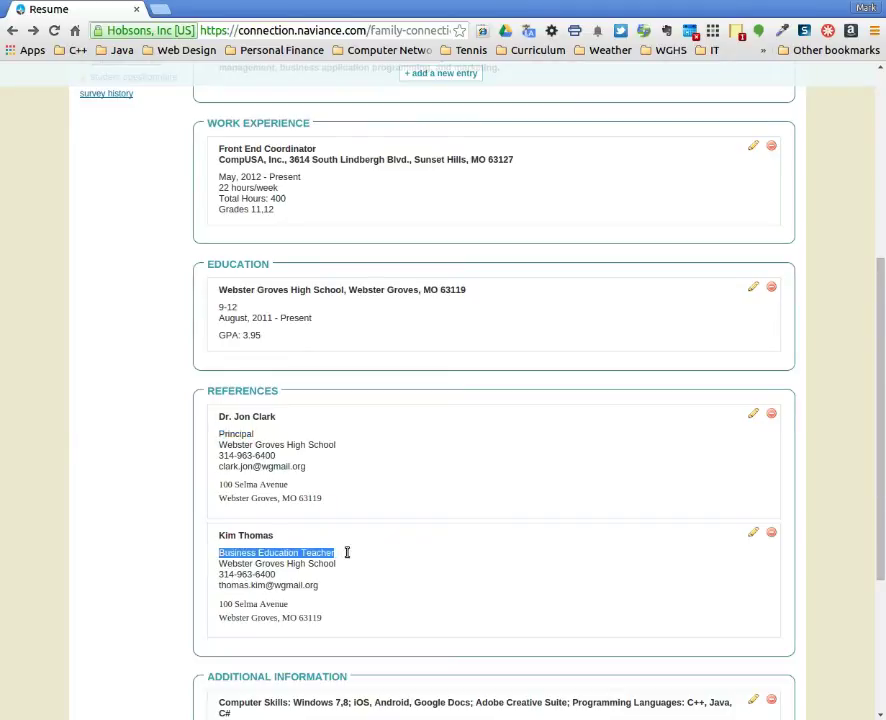
{"action": "scroll", "coordinate": [372, 338], "scroll_direction": "up", "scroll_amount": 5}
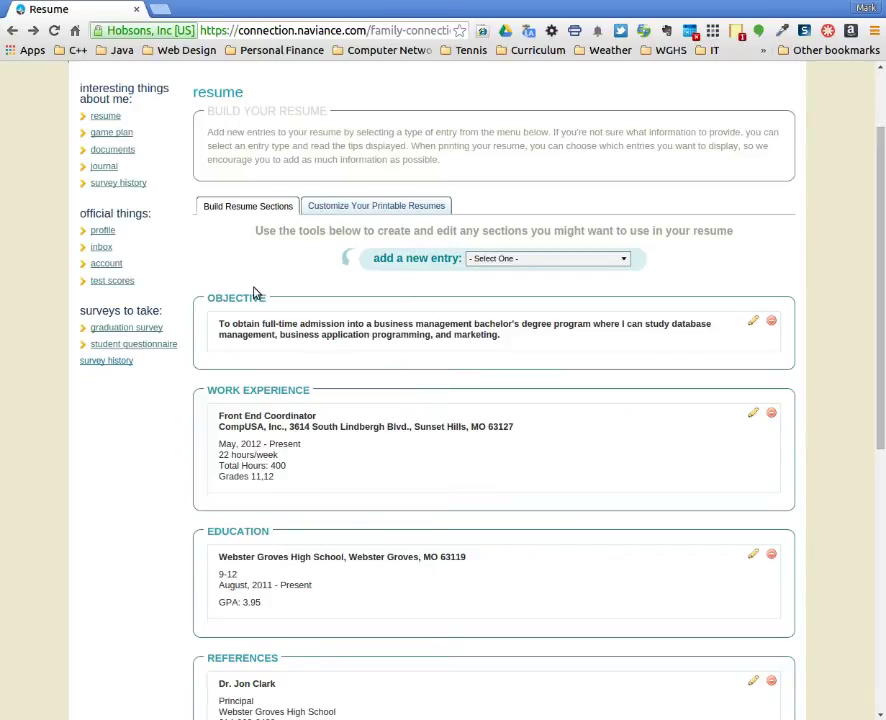
- Check the contact details in the personal profile and return to the resume sections
{"action": "left_click", "coordinate": [108, 232]}
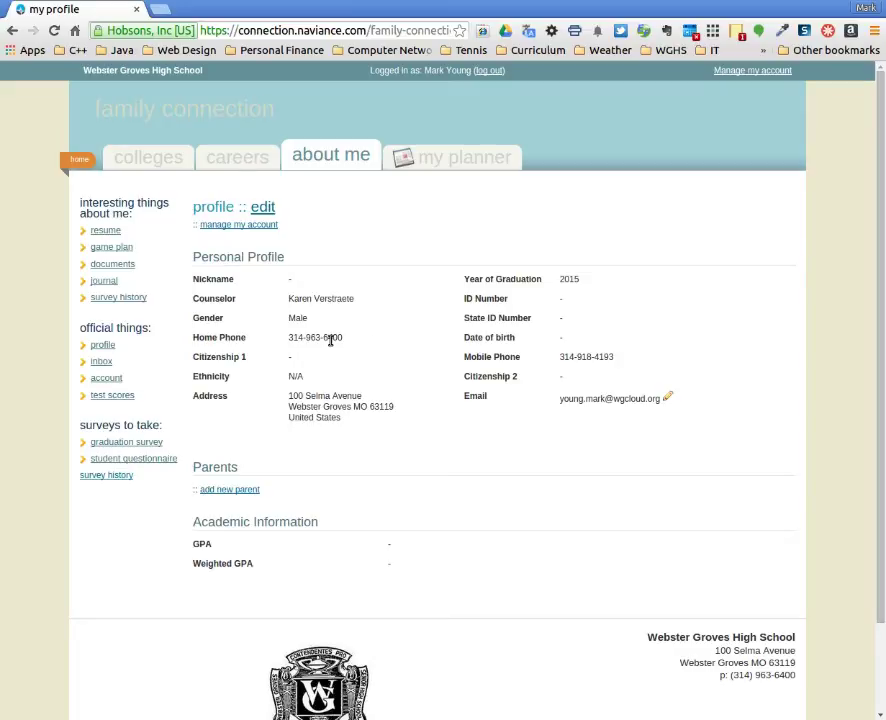
{"action": "left_click", "coordinate": [114, 234]}
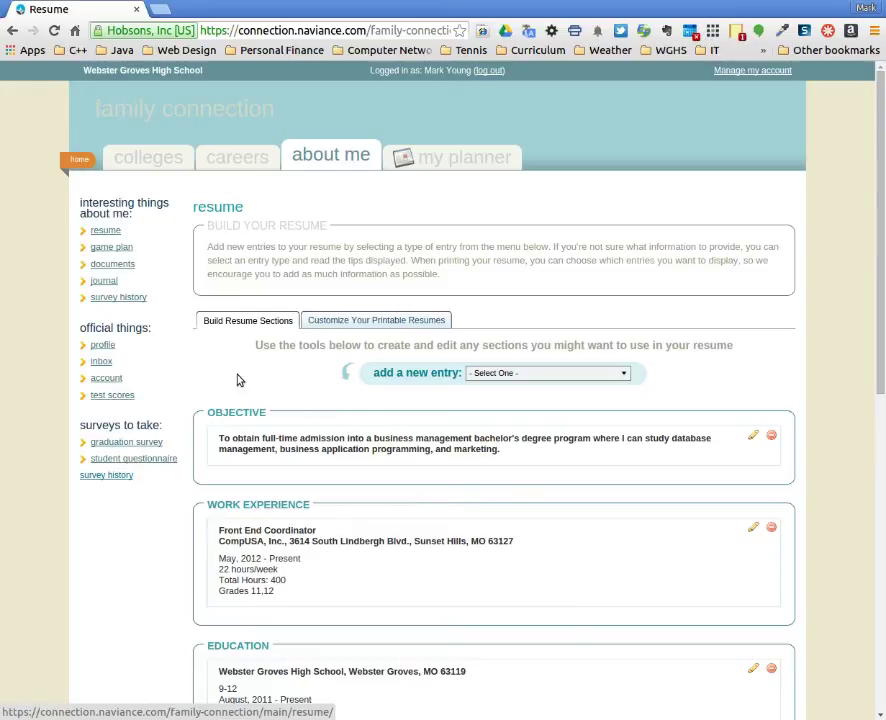
{"action": "scroll", "coordinate": [236, 552], "scroll_direction": "down", "scroll_amount": 2}
{"action": "scroll", "coordinate": [233, 550], "scroll_direction": "down", "scroll_amount": 1}
{"action": "double_click", "coordinate": [368, 478]}
{"action": "left_click", "coordinate": [383, 386]}
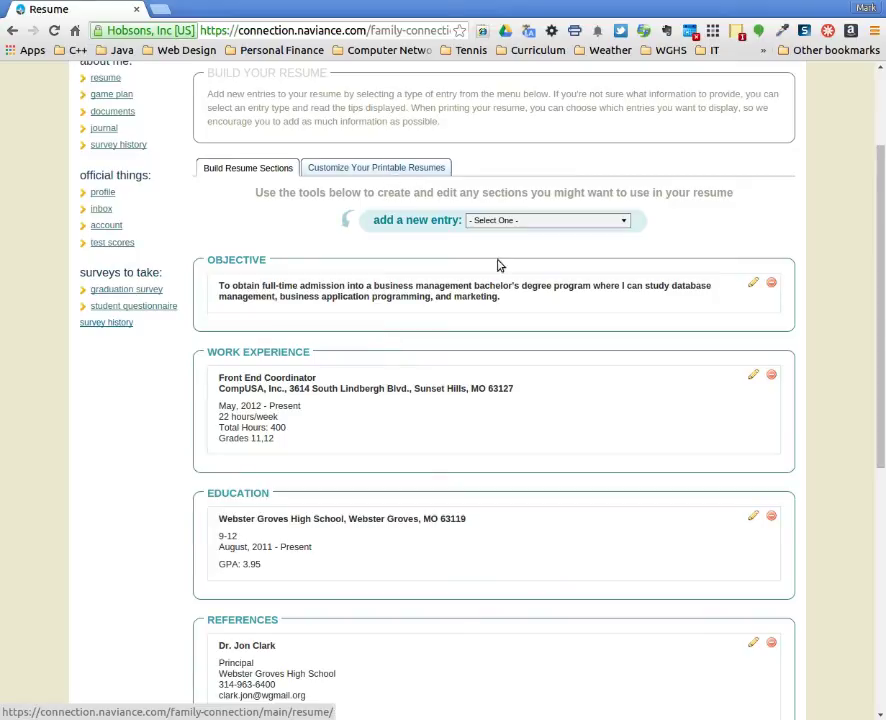
- Start a new print format for the printable resume and name it PF2
{"action": "left_click", "coordinate": [360, 170]}
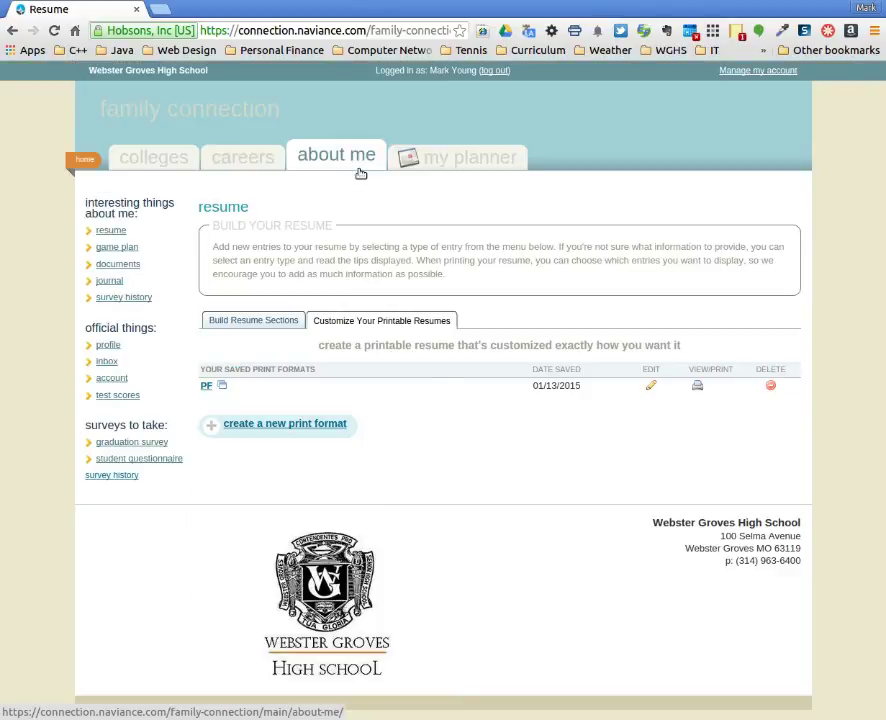
{"action": "left_click", "coordinate": [250, 426]}
{"action": "left_click", "coordinate": [300, 457]}
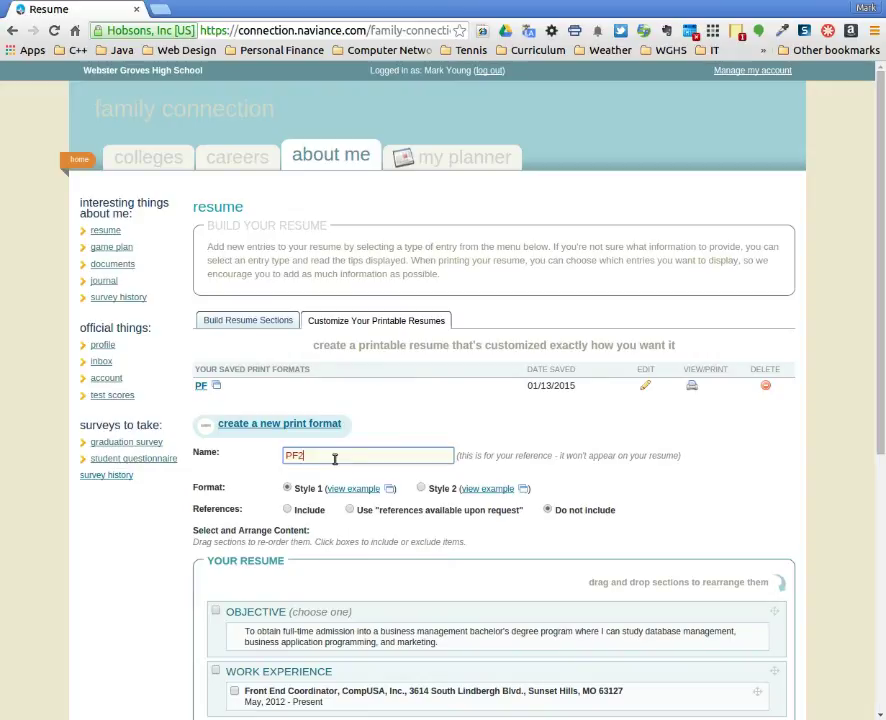
{"action": "left_click_drag", "start_coordinate": [330, 462], "coordinate": [270, 460]}
{"action": "left_click", "coordinate": [323, 458]}
{"action": "scroll", "coordinate": [323, 460], "scroll_direction": "down", "scroll_amount": 3}
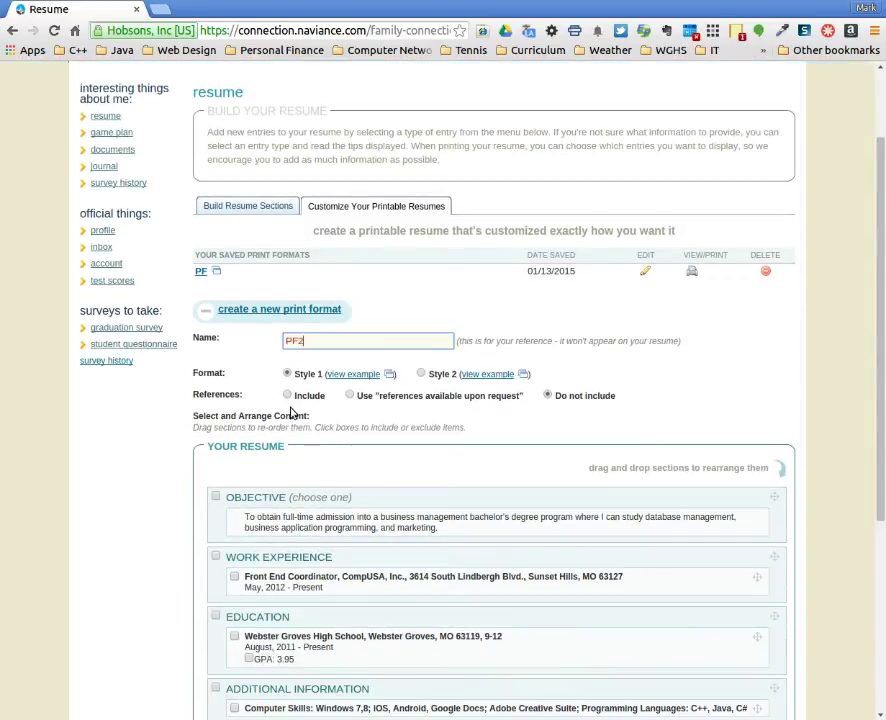
- Include the references, objective, Front End Coordinator job, high school education with GPA, and computer skills in the print format, and save it
{"action": "left_click", "coordinate": [287, 396]}
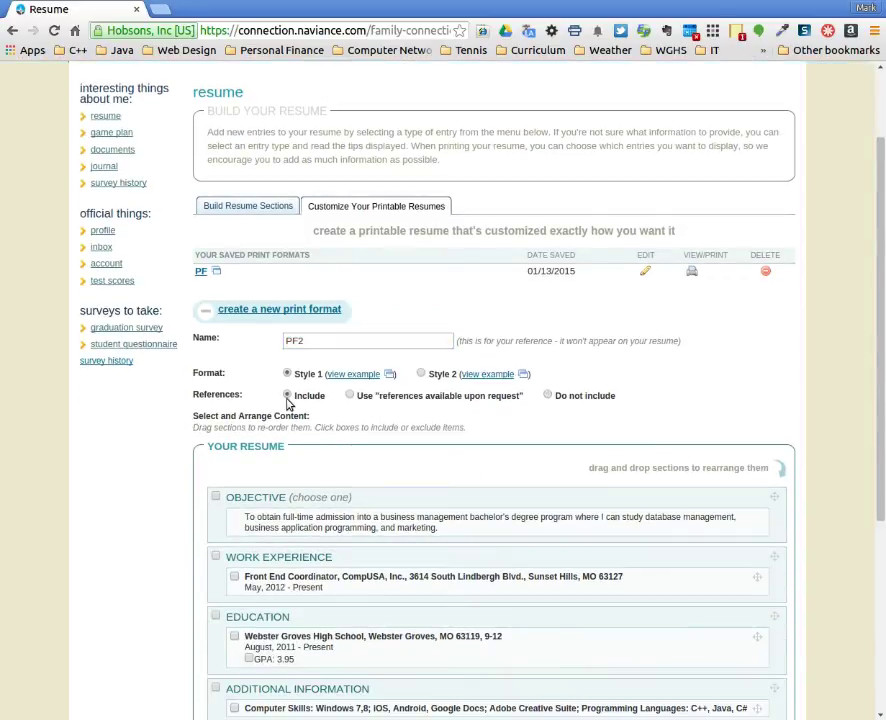
{"action": "scroll", "coordinate": [378, 484], "scroll_direction": "down", "scroll_amount": 3}
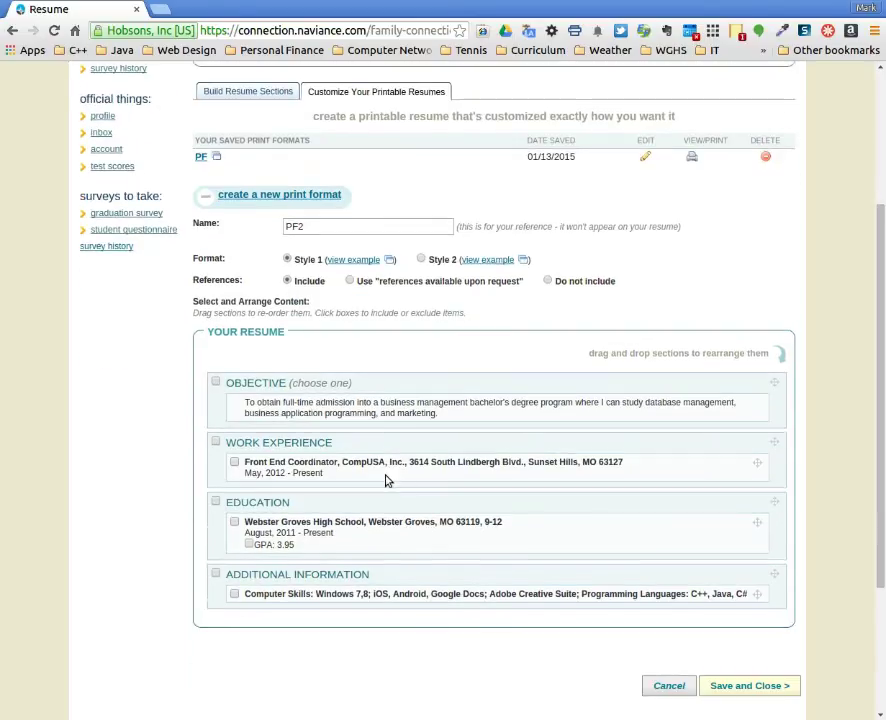
{"action": "left_click", "coordinate": [216, 384]}
{"action": "left_click", "coordinate": [234, 463]}
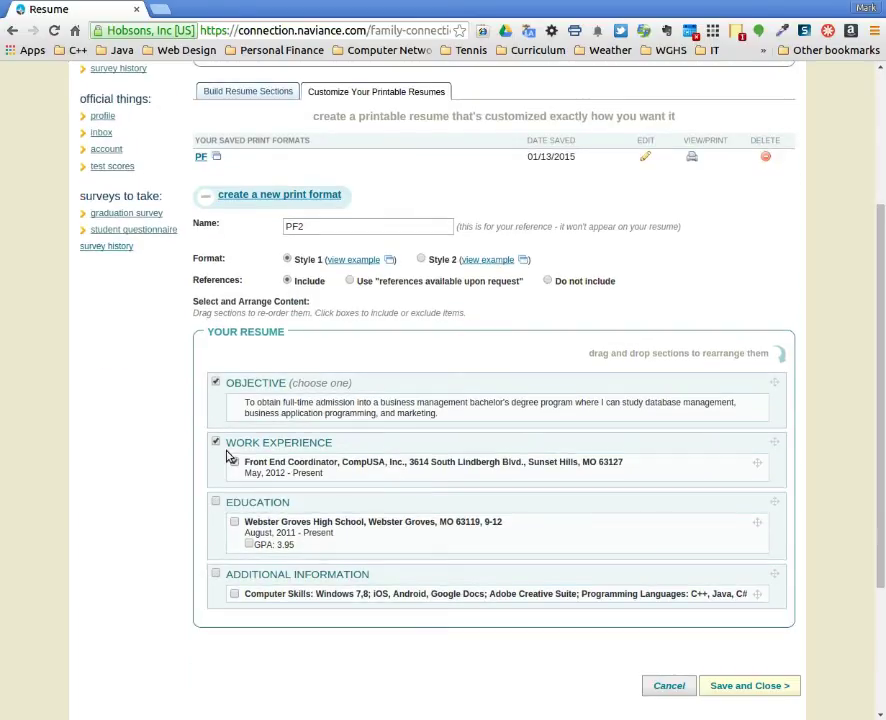
{"action": "left_click", "coordinate": [234, 522]}
{"action": "left_click", "coordinate": [249, 545]}
{"action": "left_click", "coordinate": [234, 594]}
{"action": "left_click", "coordinate": [741, 686]}
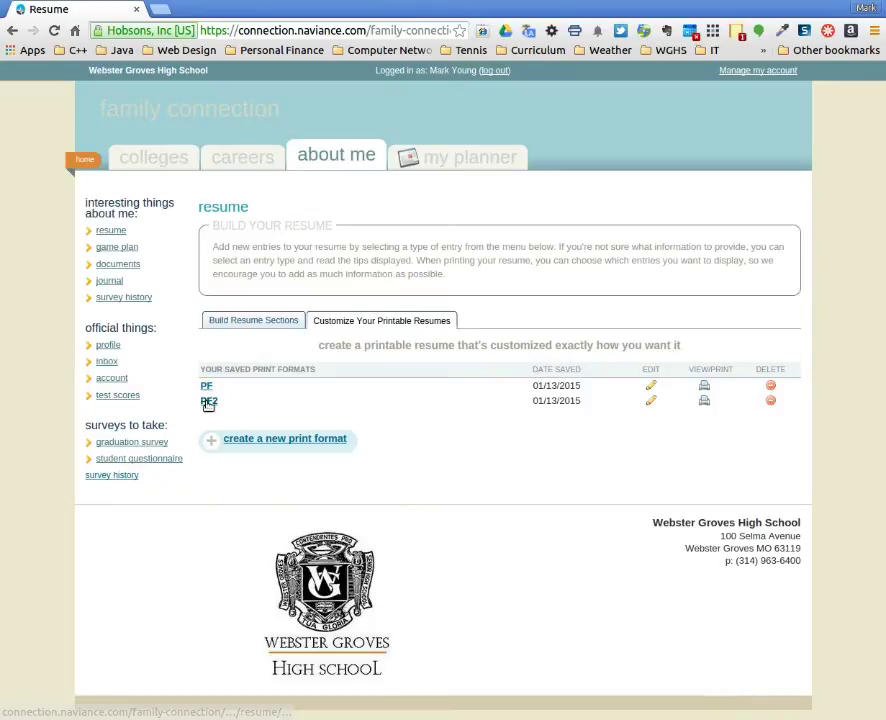
- Open the printable view of the PF2 resume and print it with Save as PDF as the destination
{"action": "left_click", "coordinate": [706, 402]}
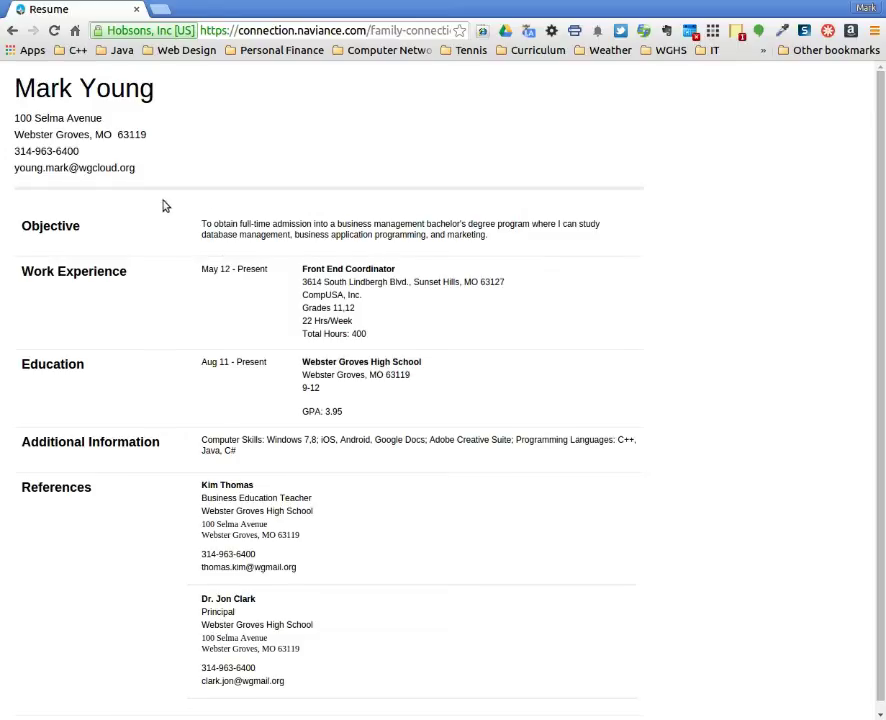
{"action": "scroll", "coordinate": [150, 180], "scroll_direction": "down", "scroll_amount": 1}
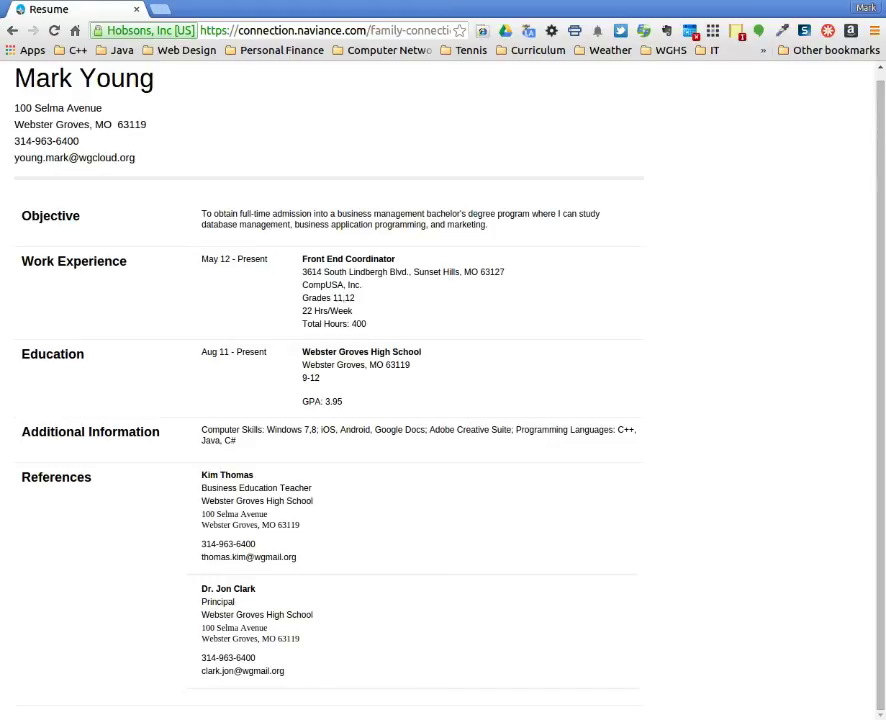
{"action": "key", "text": "ctrl+p"}
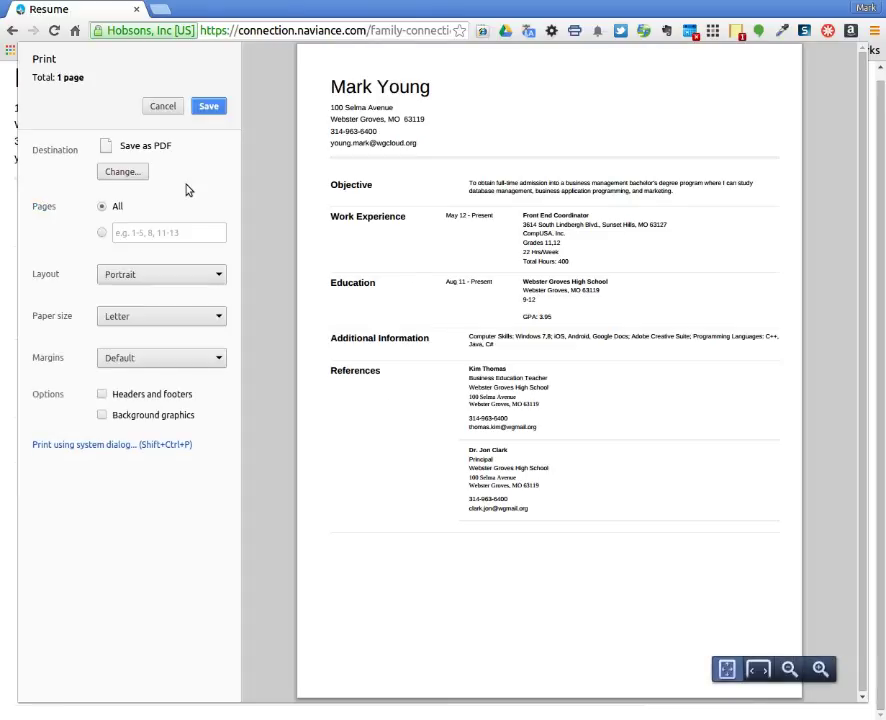
{"action": "left_click", "coordinate": [121, 173]}
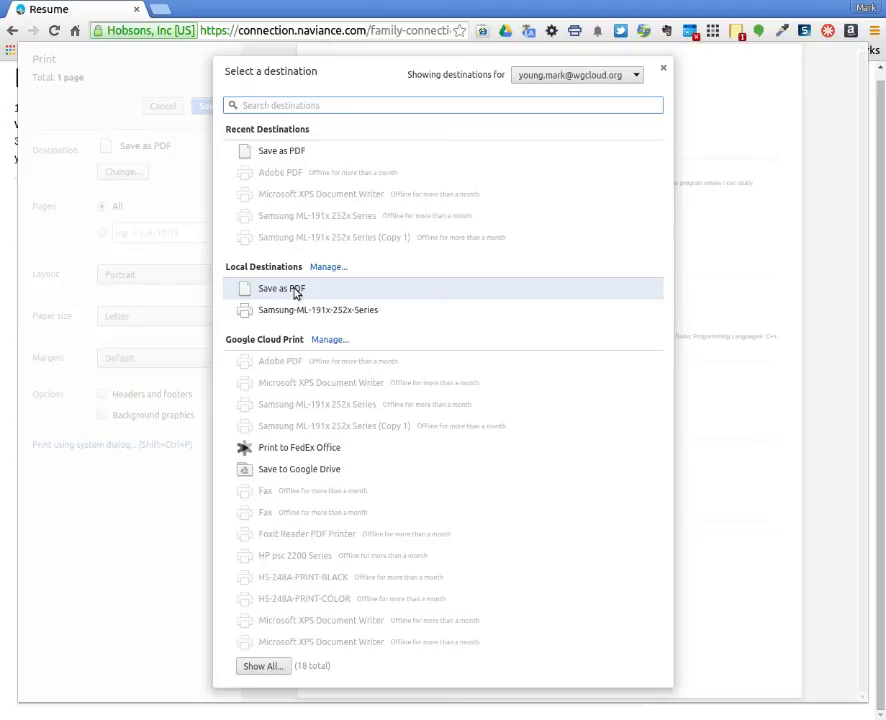
{"action": "left_click", "coordinate": [294, 289]}
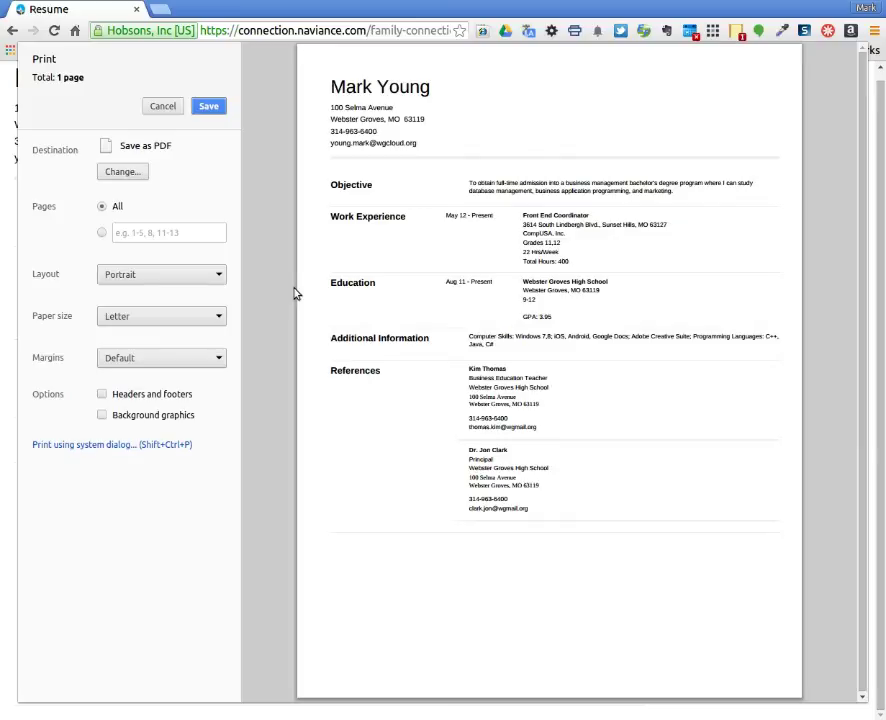
{"action": "left_click", "coordinate": [205, 107]}
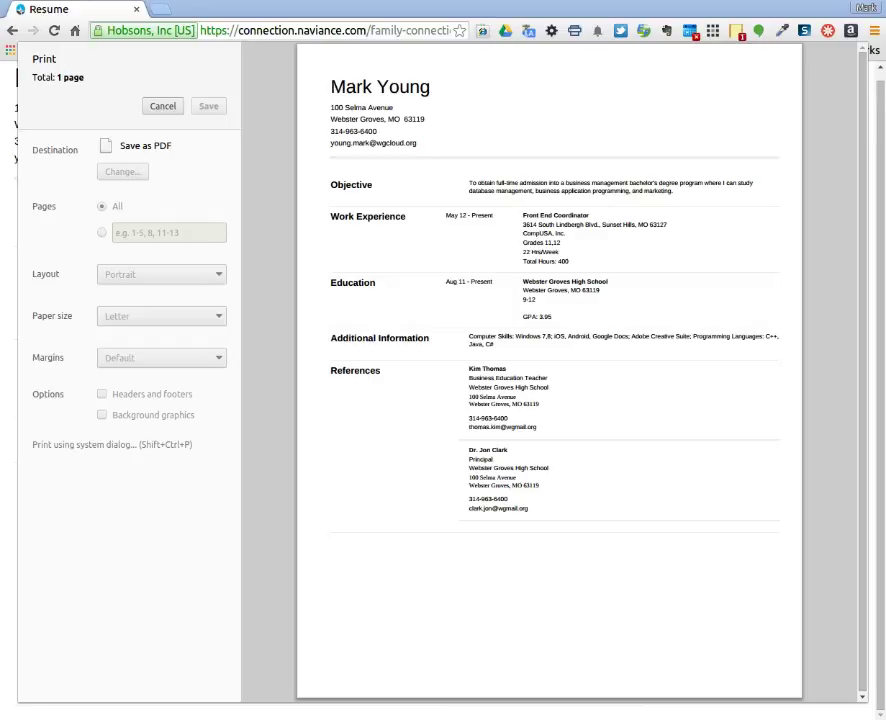
{"action": "key", "text": "Escape"}
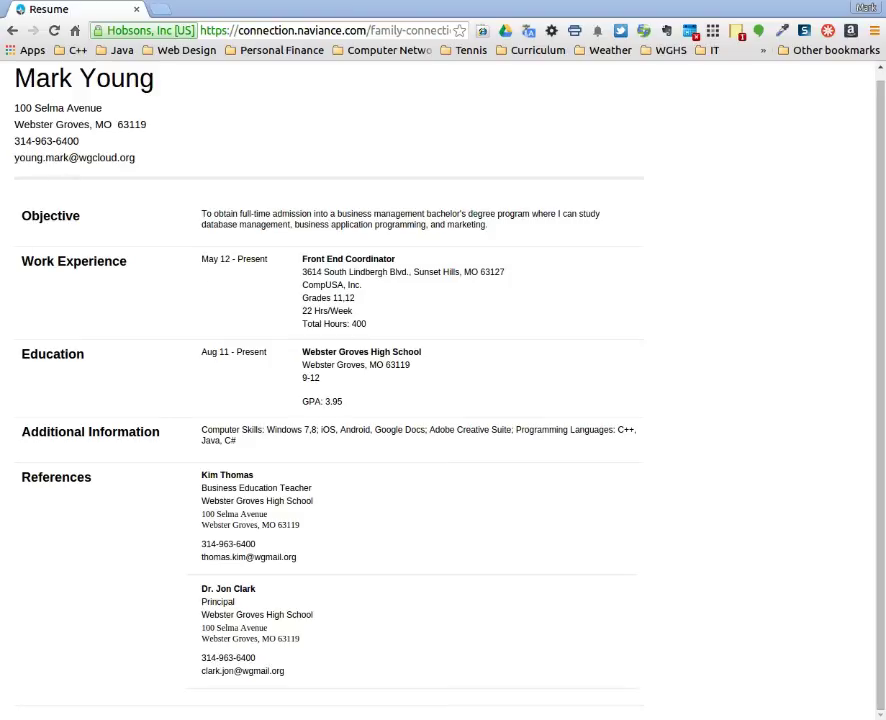
- Open Google Classroom from the browser's apps page in a new tab
{"action": "left_click", "coordinate": [163, 10]}
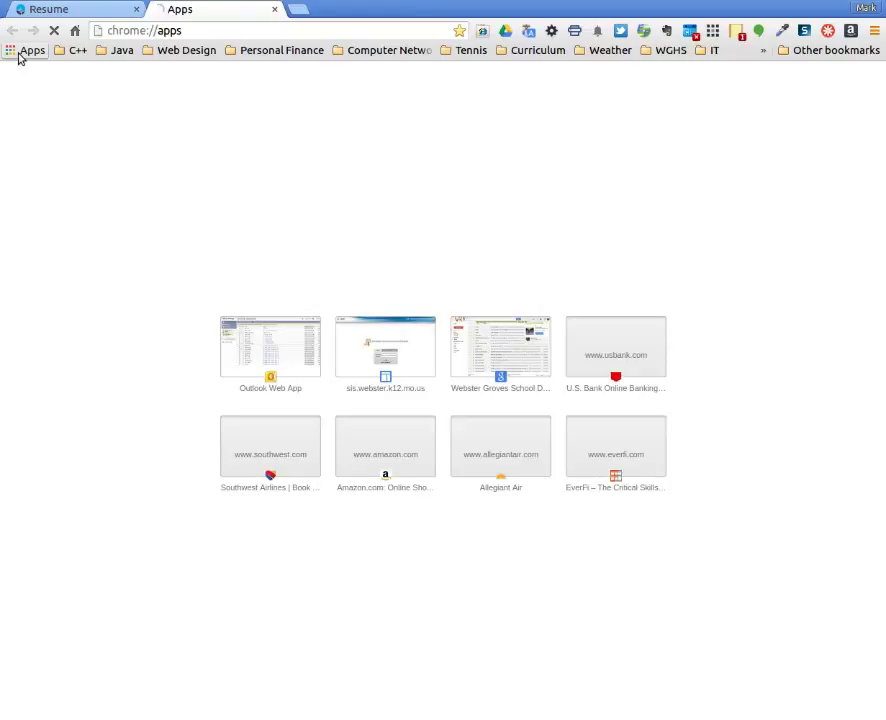
{"action": "left_click", "coordinate": [20, 51]}
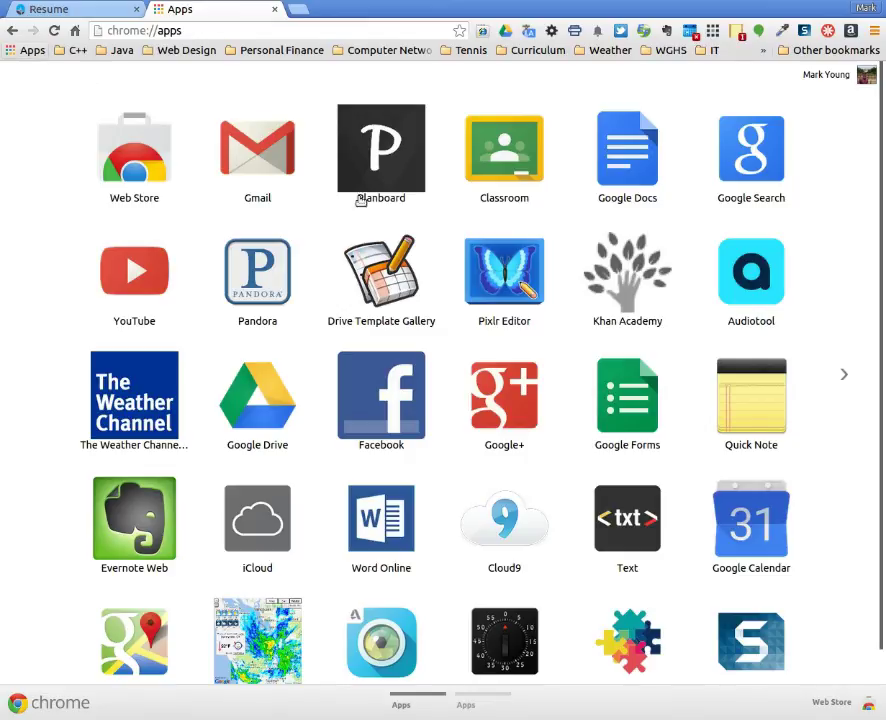
{"action": "left_click", "coordinate": [517, 166]}
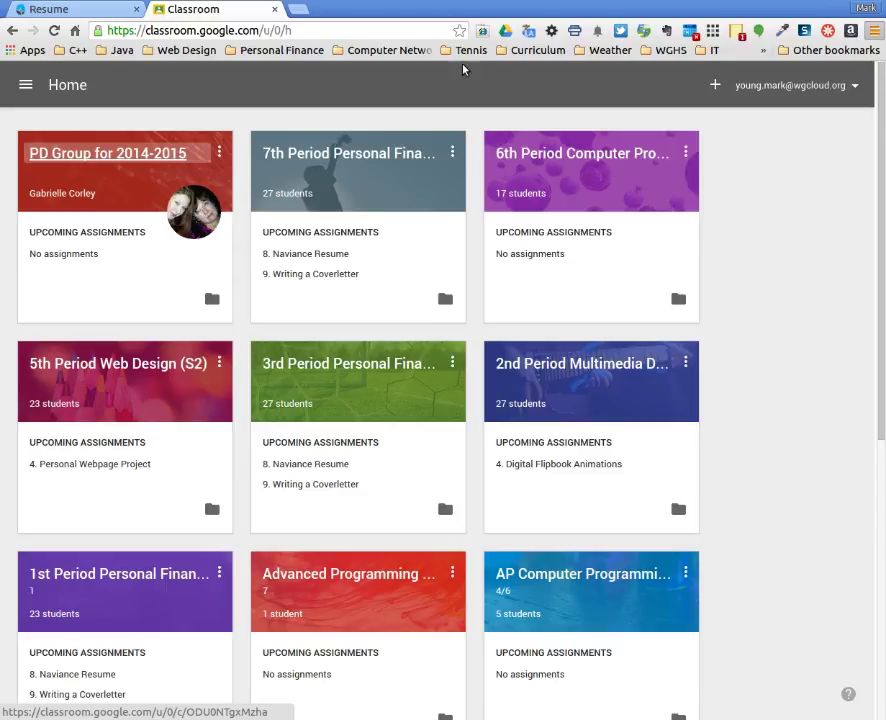
- Open the assignment details of "8. Naviance Resume" in the 3rd Period Personal Finance class
{"action": "left_click", "coordinate": [308, 366]}
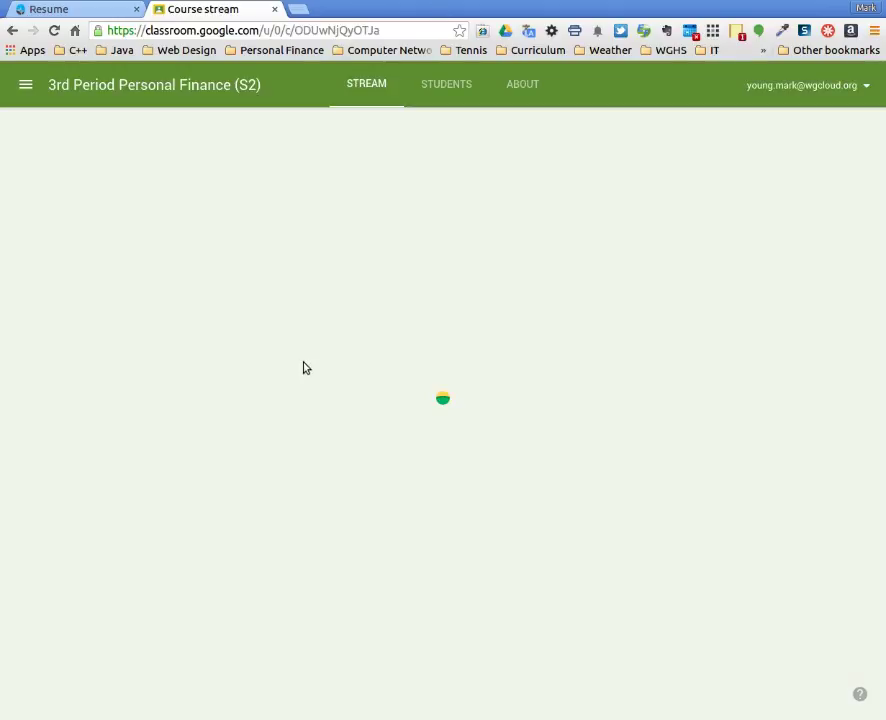
{"action": "scroll", "coordinate": [305, 370], "scroll_direction": "down", "scroll_amount": 4}
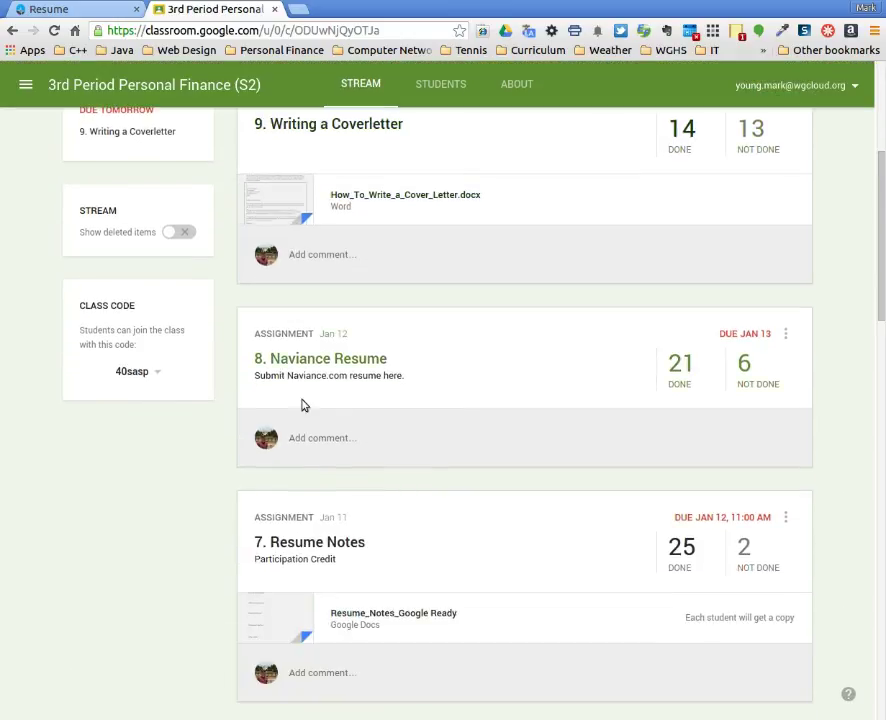
{"action": "left_click", "coordinate": [345, 358]}
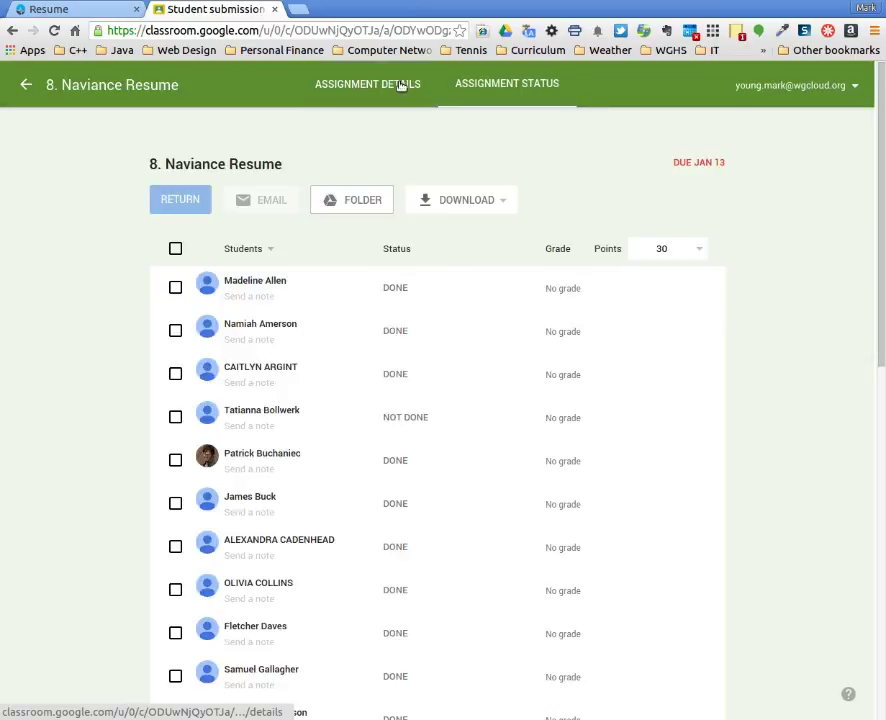
{"action": "left_click", "coordinate": [398, 90]}
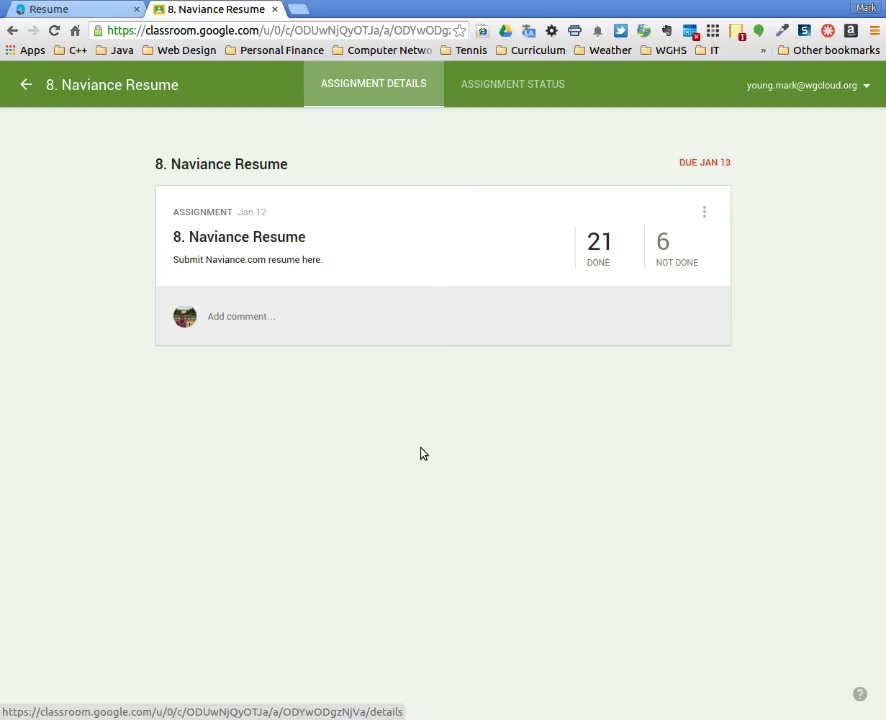
- Open the browser's apps page in another new tab
{"action": "left_click", "coordinate": [301, 12]}
{"action": "left_click", "coordinate": [33, 50]}
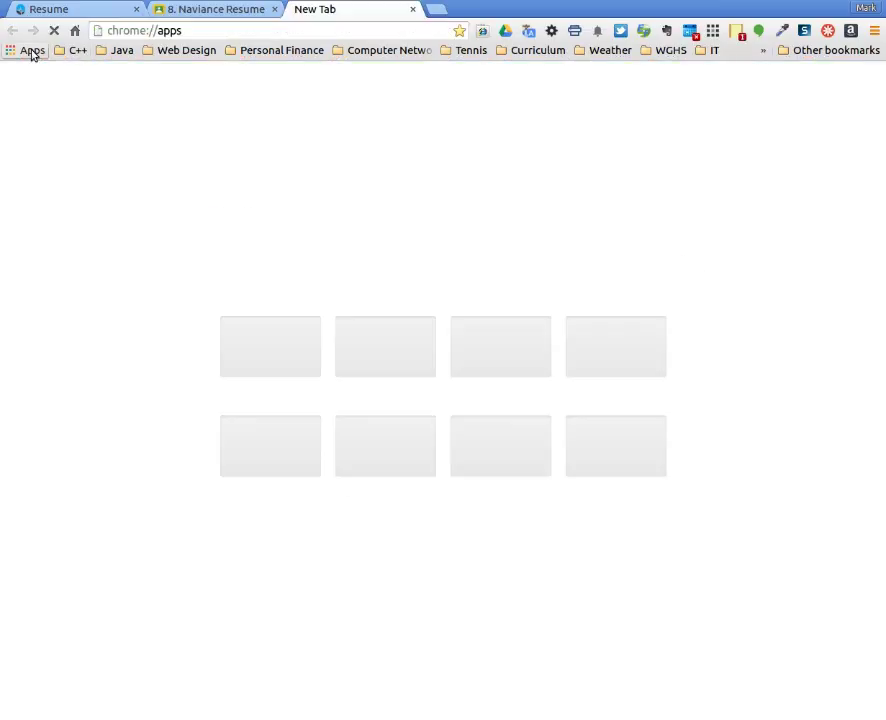